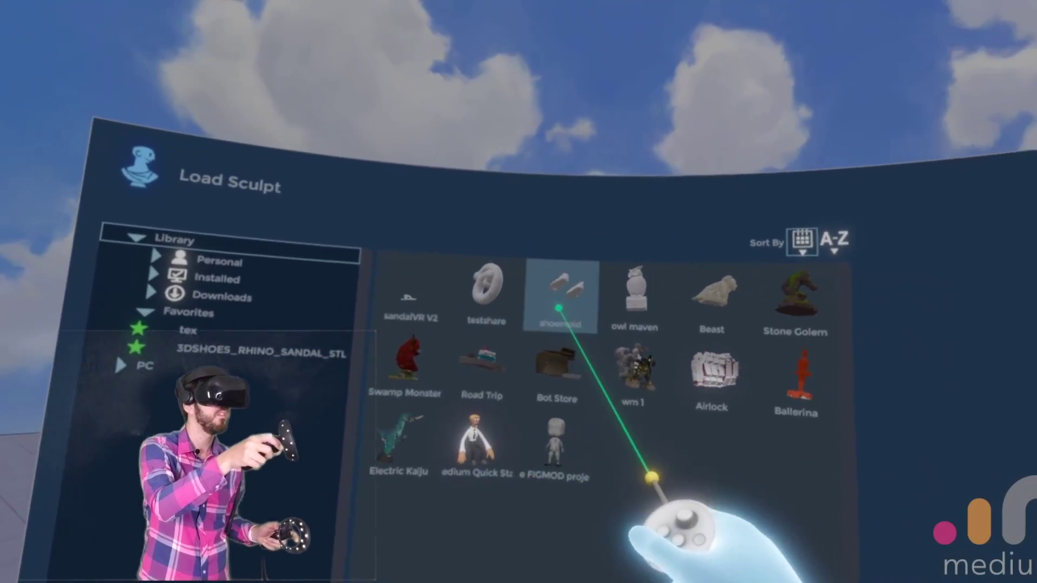
Select the shoemold sculpt in the library and load it into the workspace
left_click(697, 284)
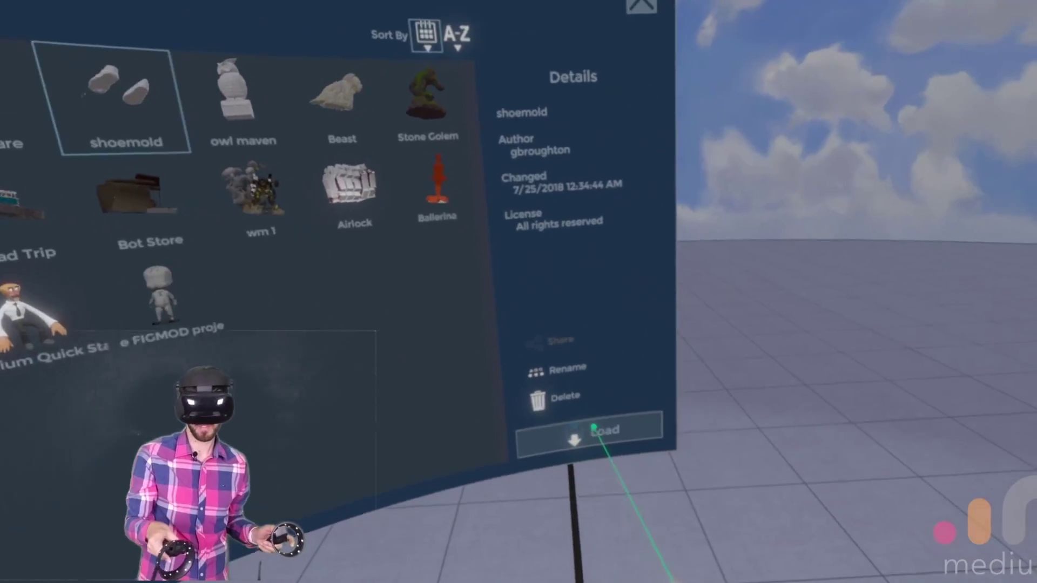
left_click(594, 429)
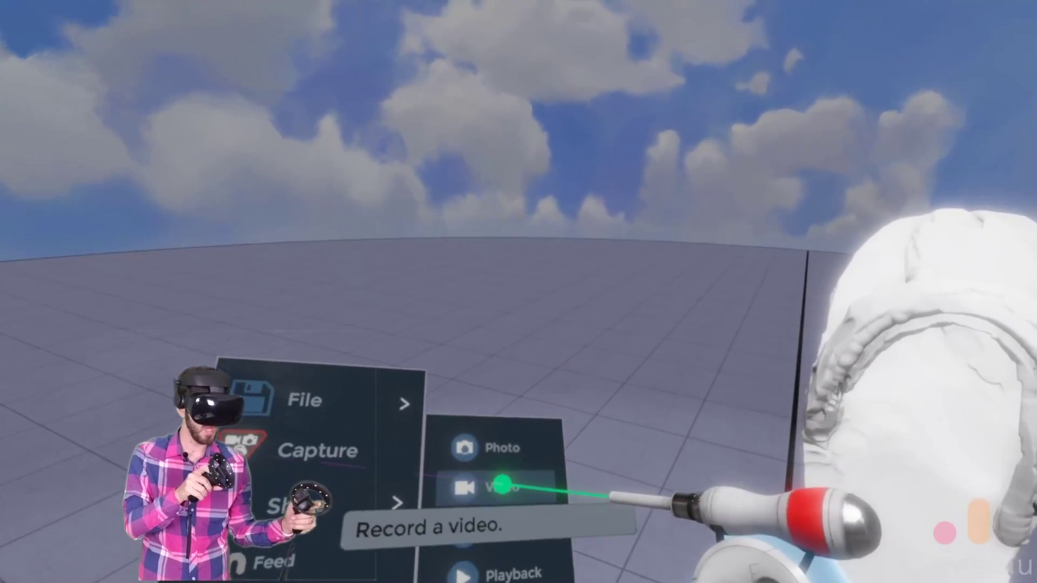
Open the Capture > Video panel to record the sculpting session
left_click(534, 484)
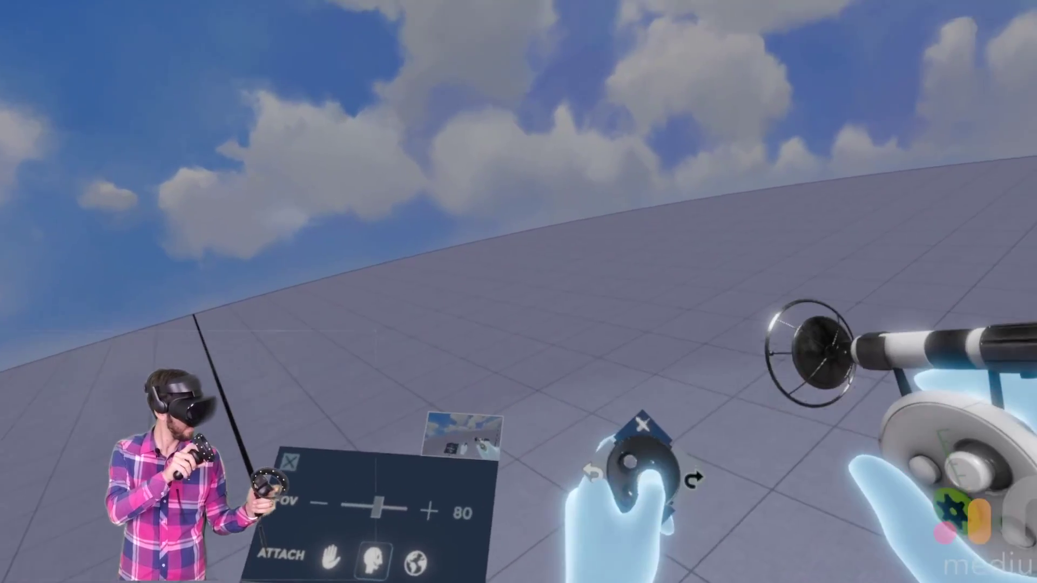
Open the File options menu, then close it again
left_click(679, 299)
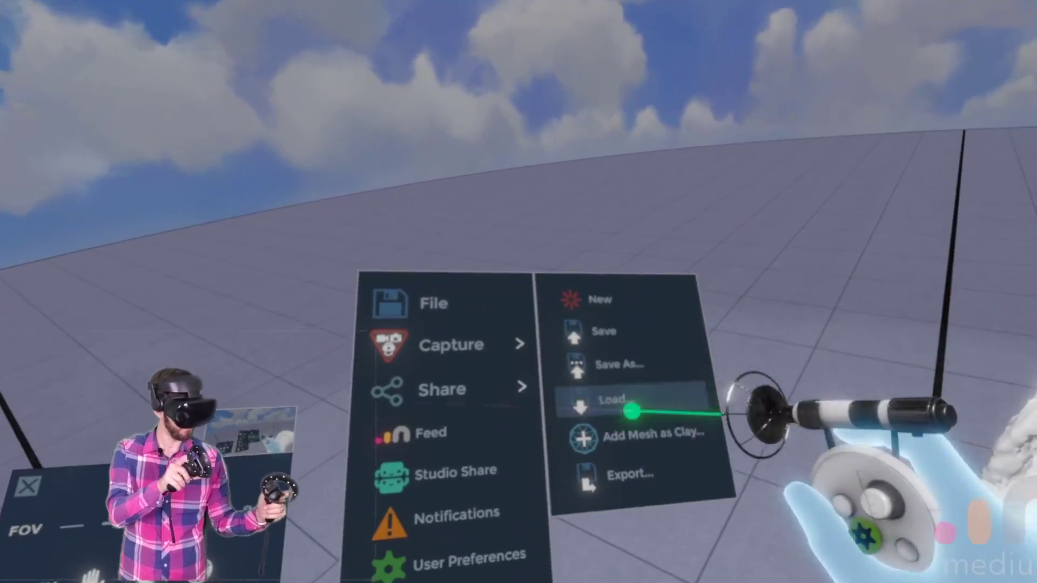
left_click(627, 361)
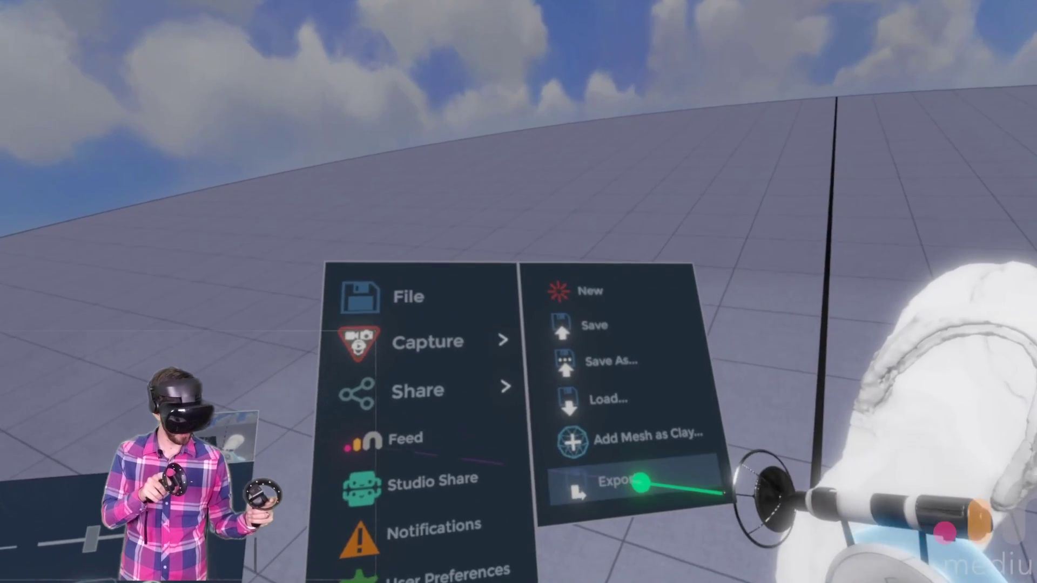
Keep OBJ as the export format and pick PC > Downloads as the destination
left_click(640, 483)
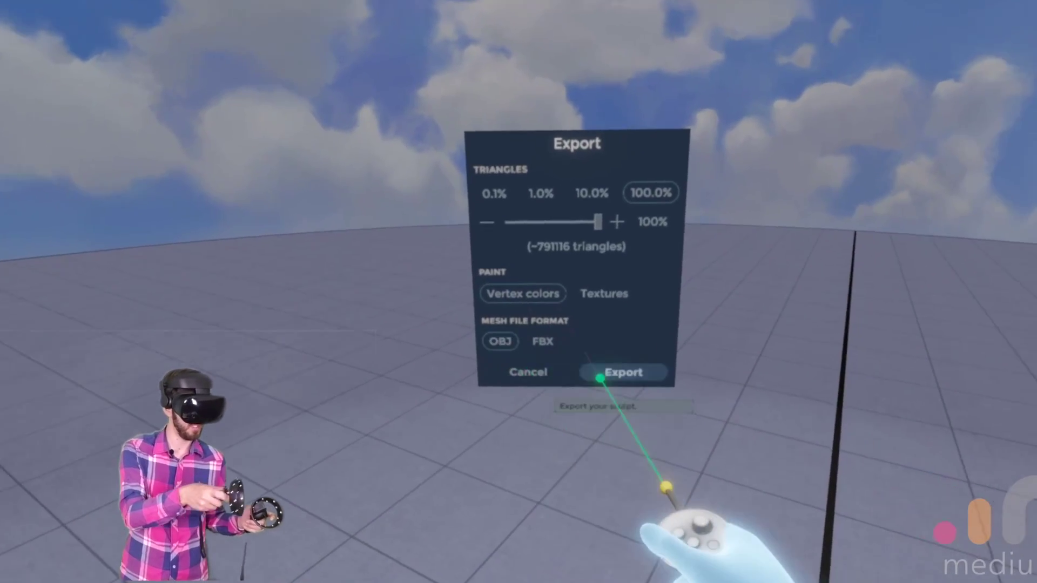
left_click(668, 386)
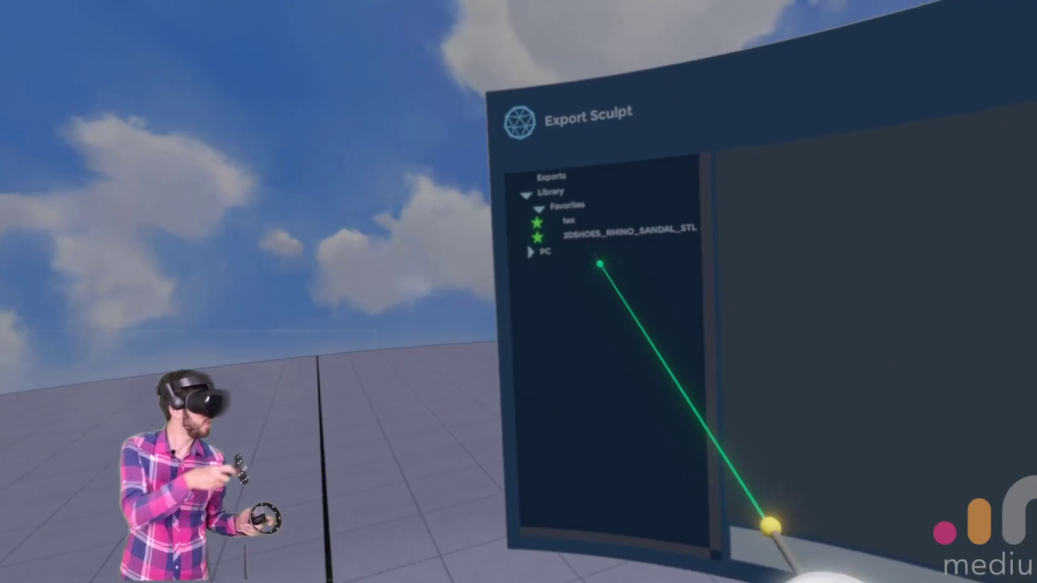
left_click(572, 247)
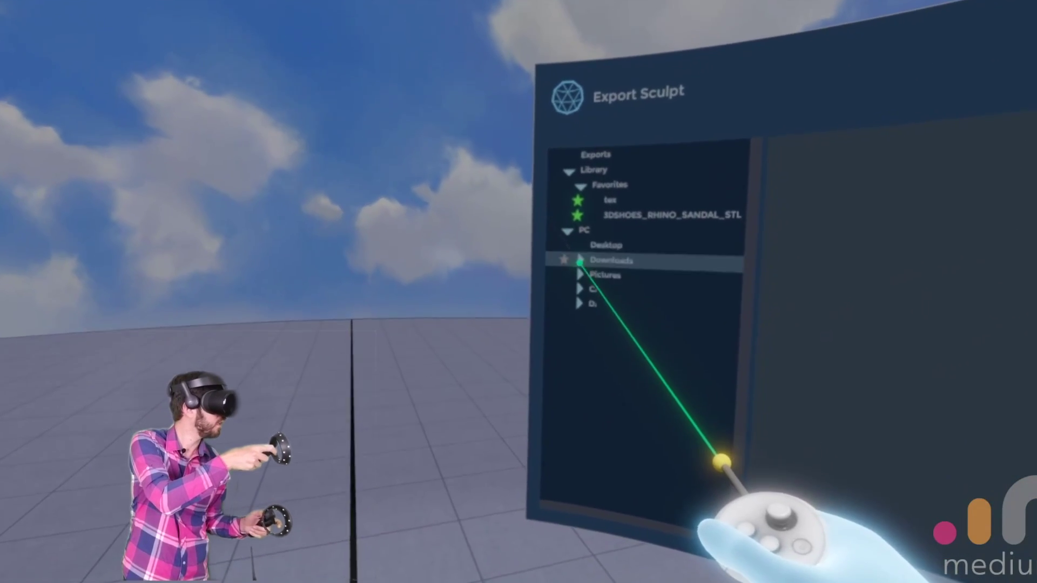
left_click(583, 276)
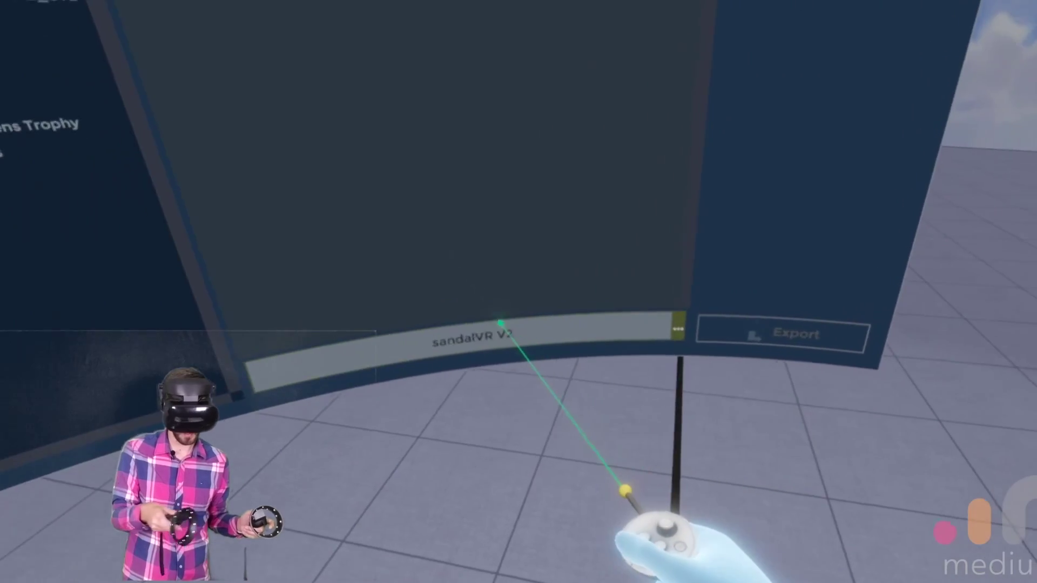
Rename the export file to 'sandalVR V3'
left_click(521, 348)
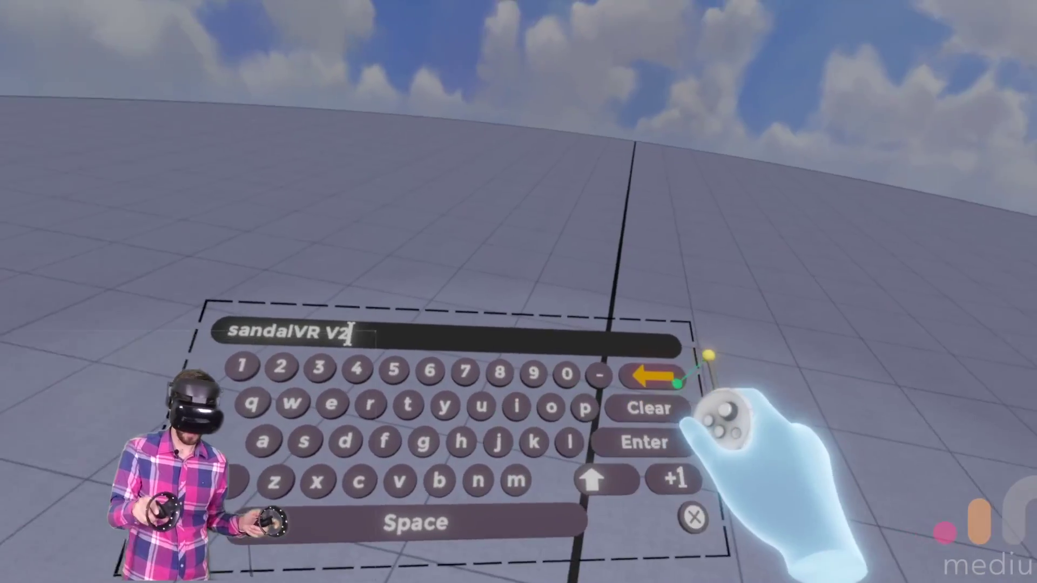
left_click(677, 384)
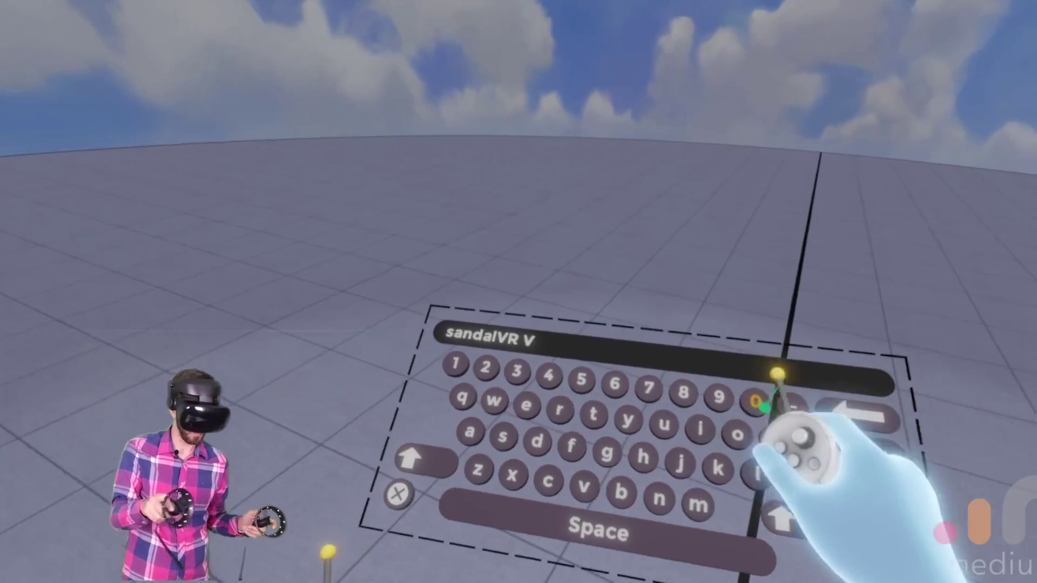
left_click(320, 367)
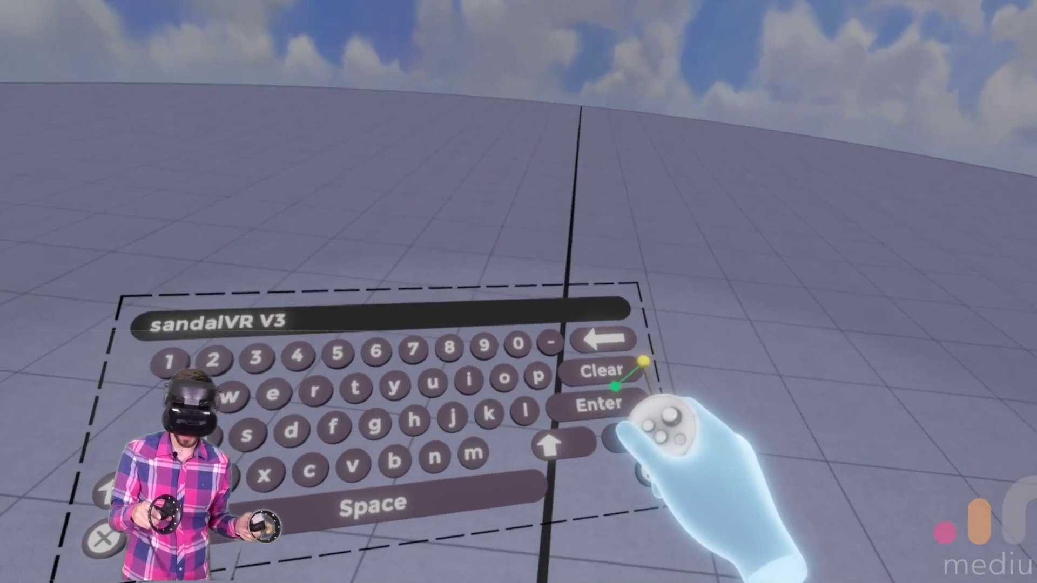
left_click(629, 415)
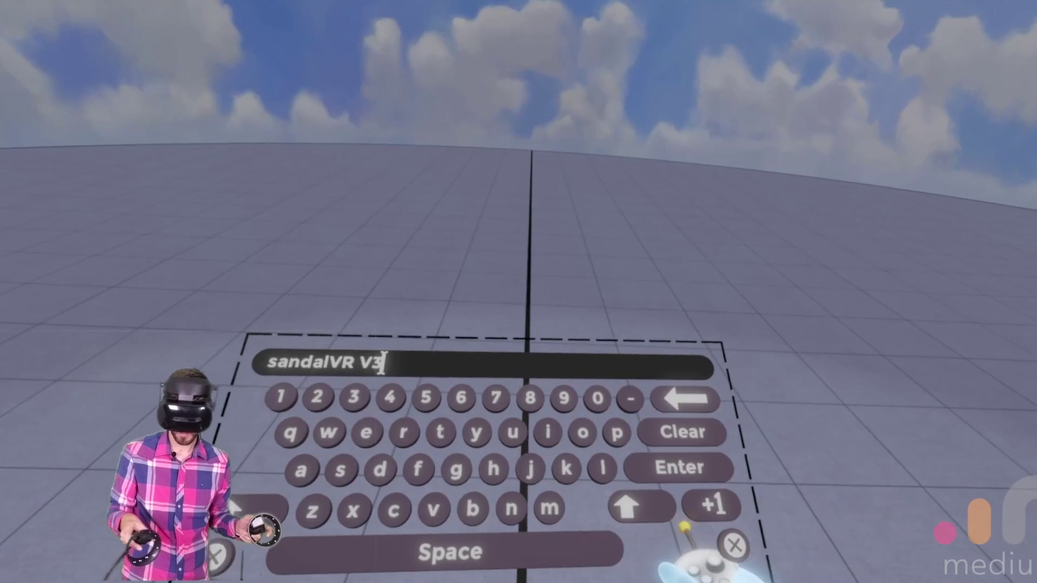
left_click(614, 434)
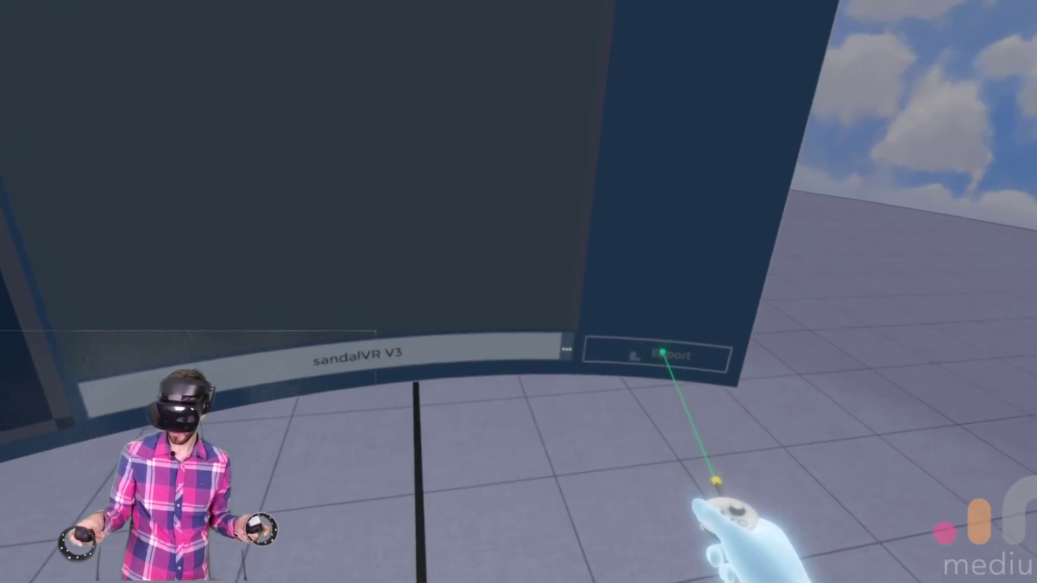
Export sandalVR V3 into Downloads, replacing the existing file
left_click(710, 346)
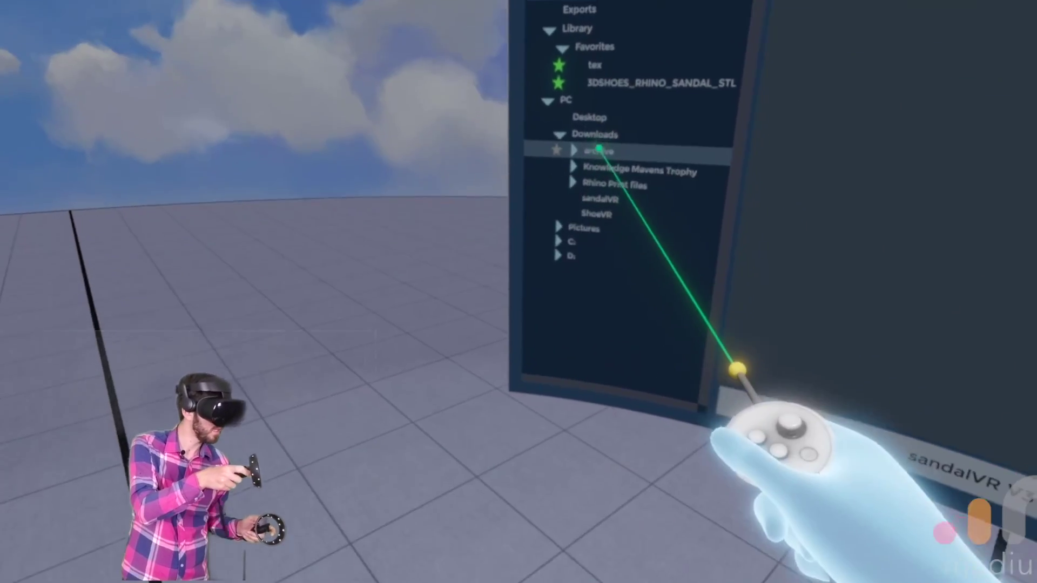
left_click(594, 135)
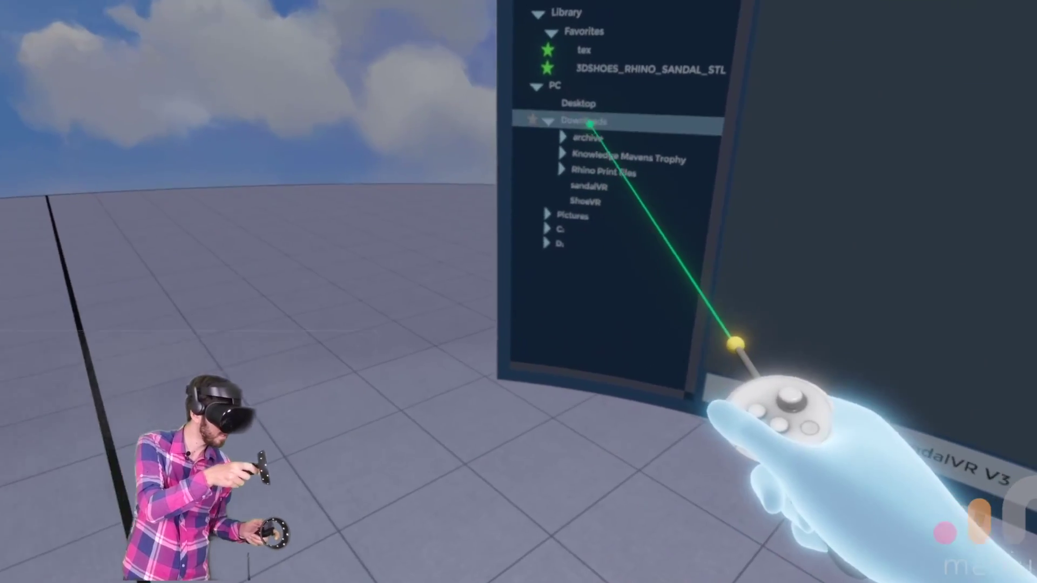
left_click(616, 279)
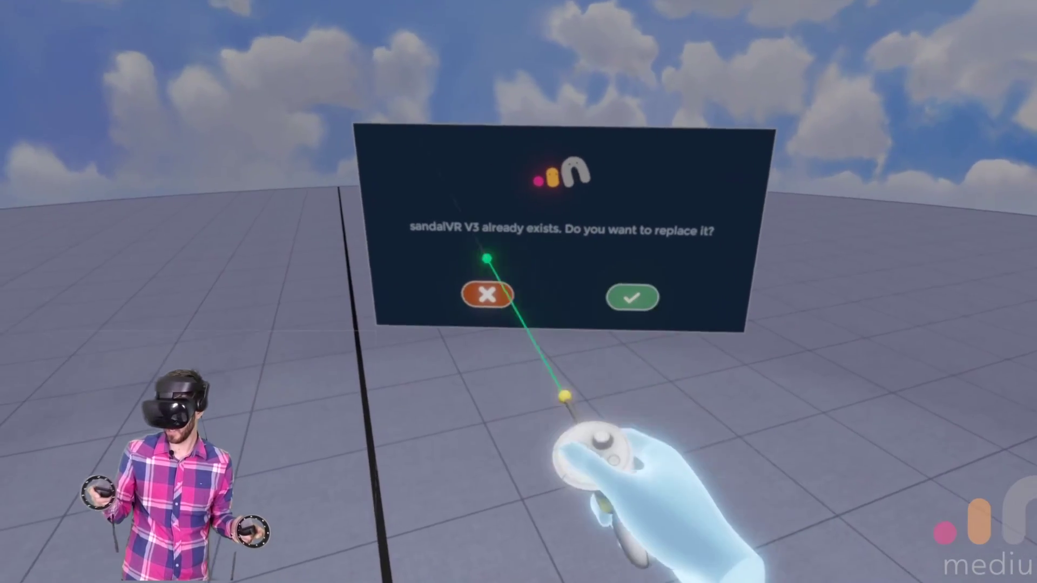
left_click(603, 297)
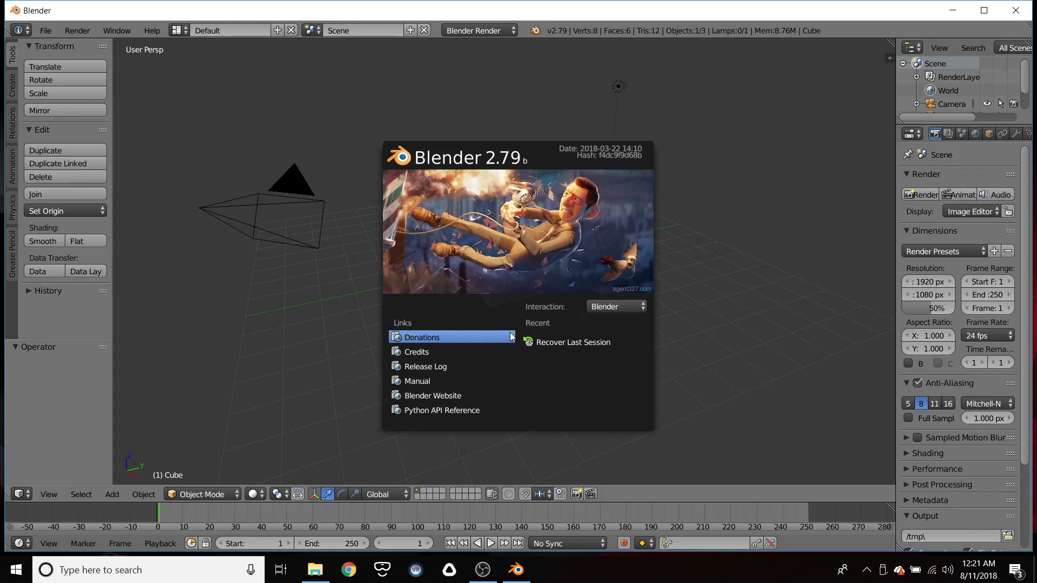
Choose the 3Dsmax interaction preset and delete the default cube
left_click(625, 307)
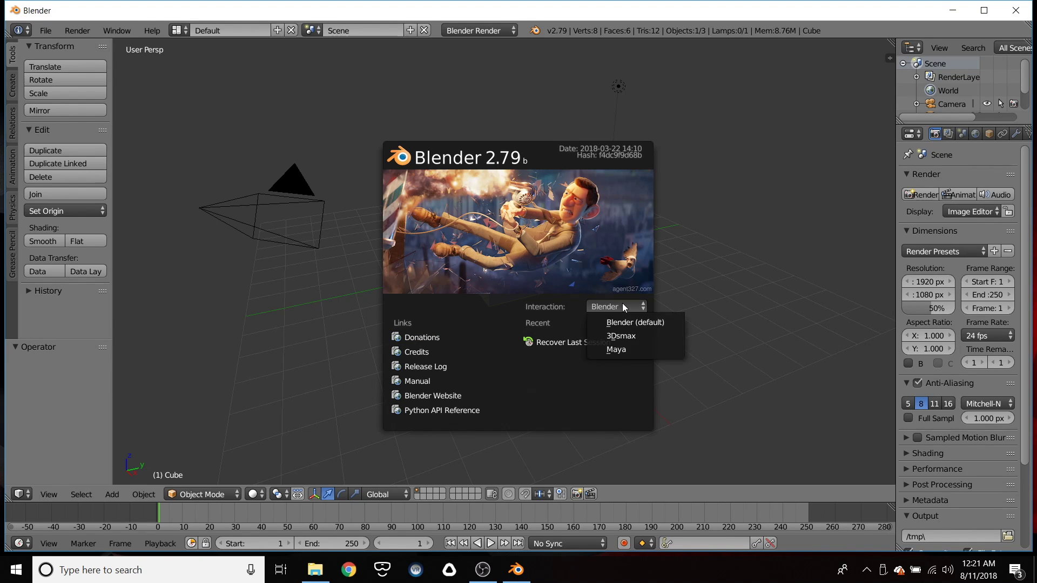
left_click(631, 335)
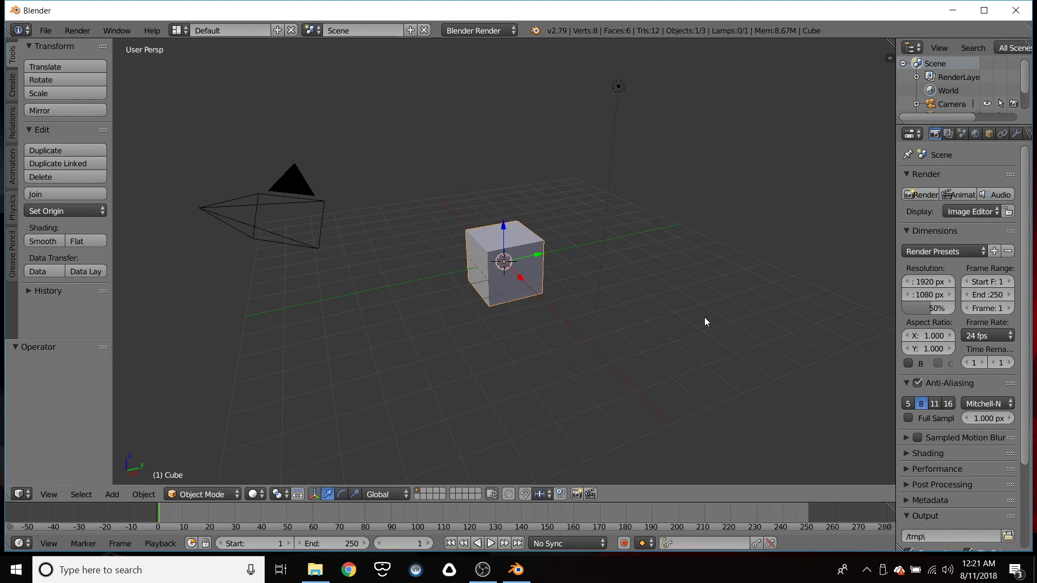
key("x")
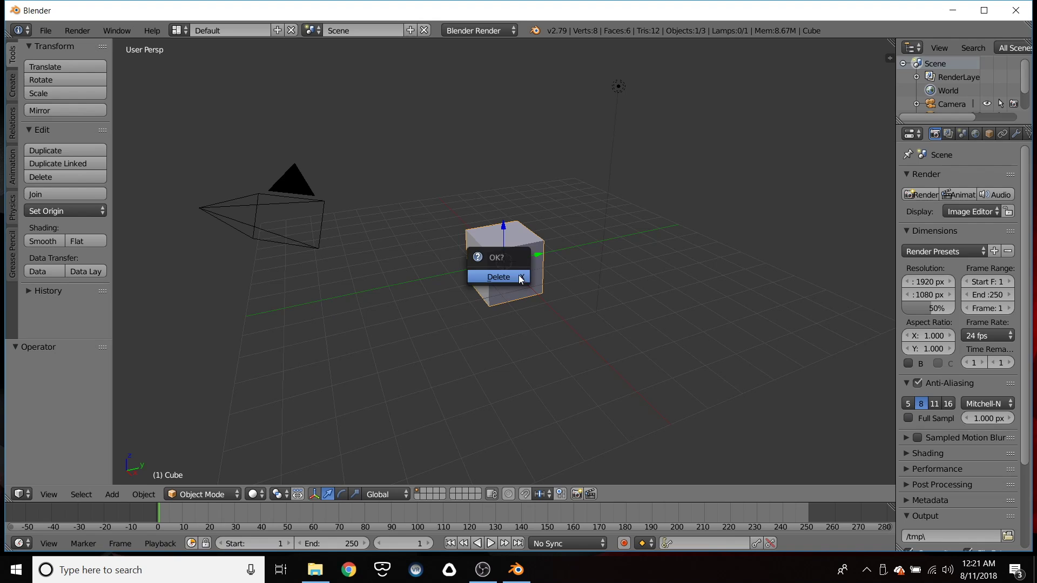
left_click(519, 276)
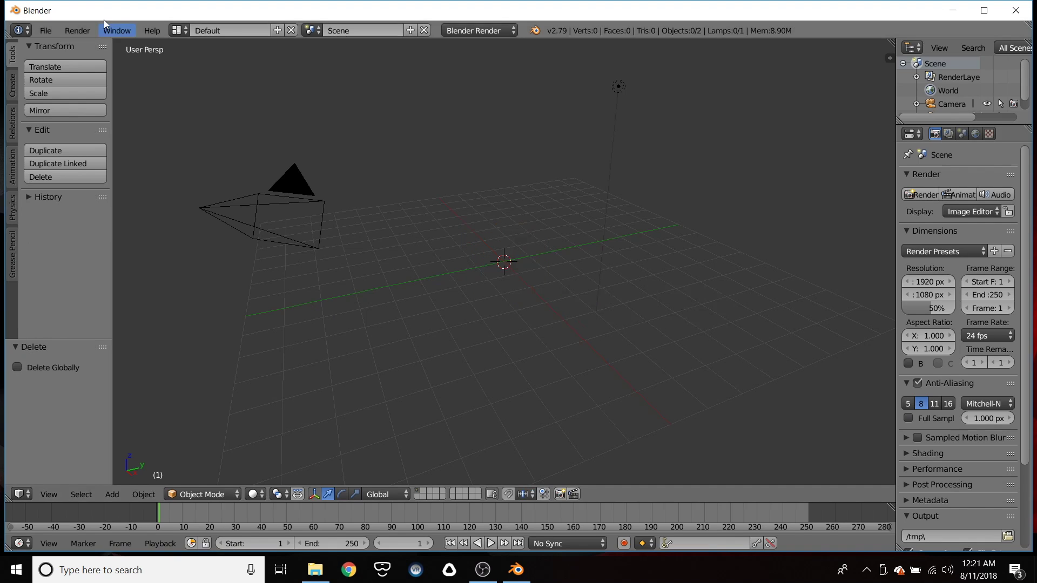
Import sandalVR V3.obj from Downloads as a Wavefront OBJ
left_click(46, 31)
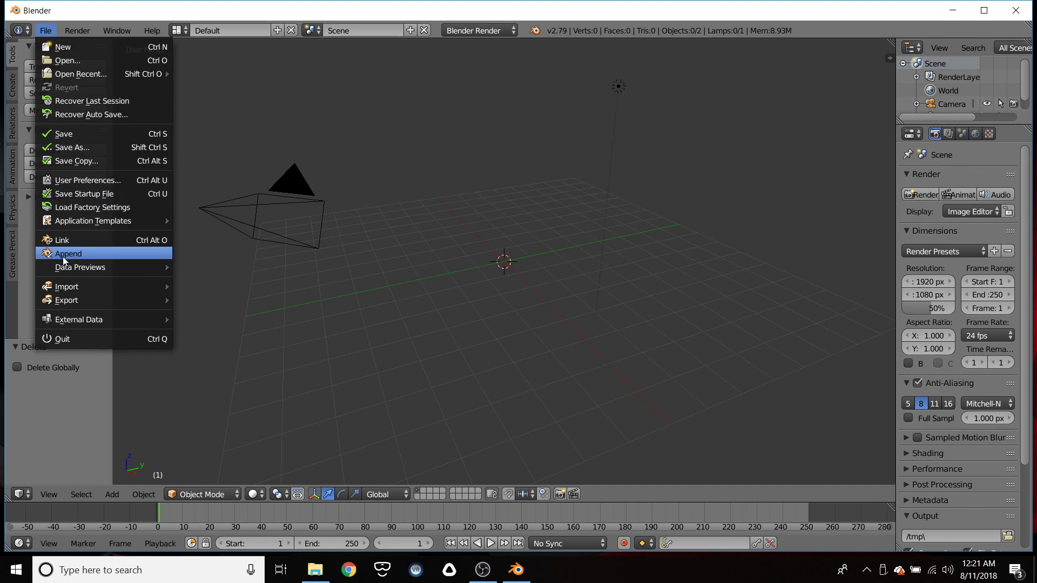
mouse_move(150, 287)
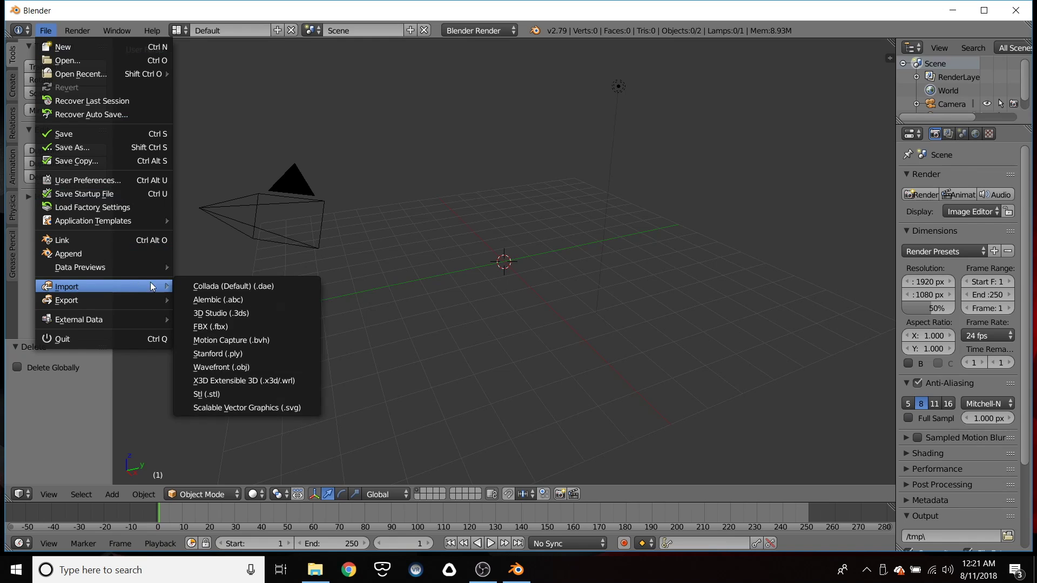
left_click(245, 365)
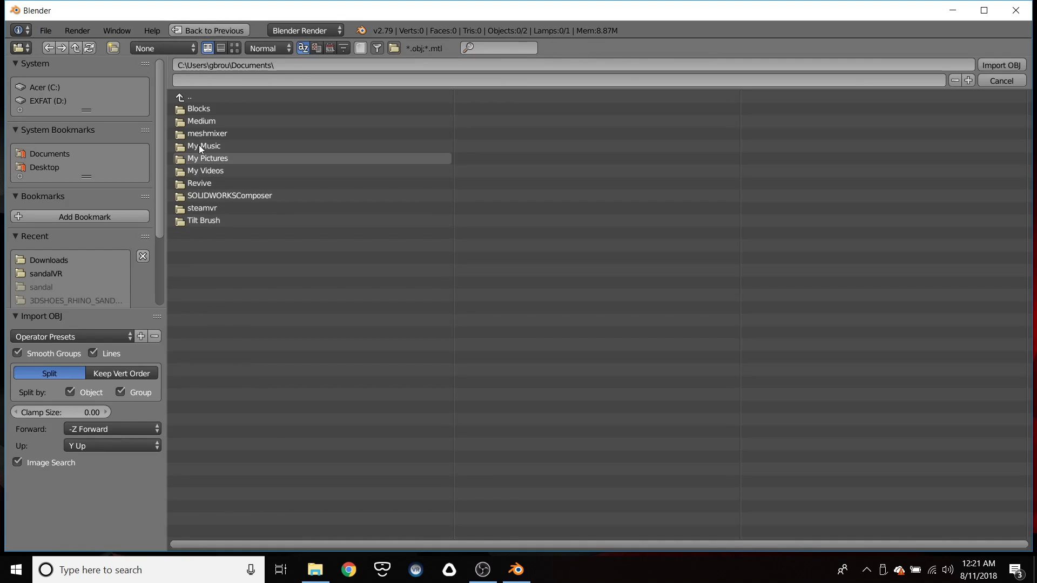
left_click(59, 262)
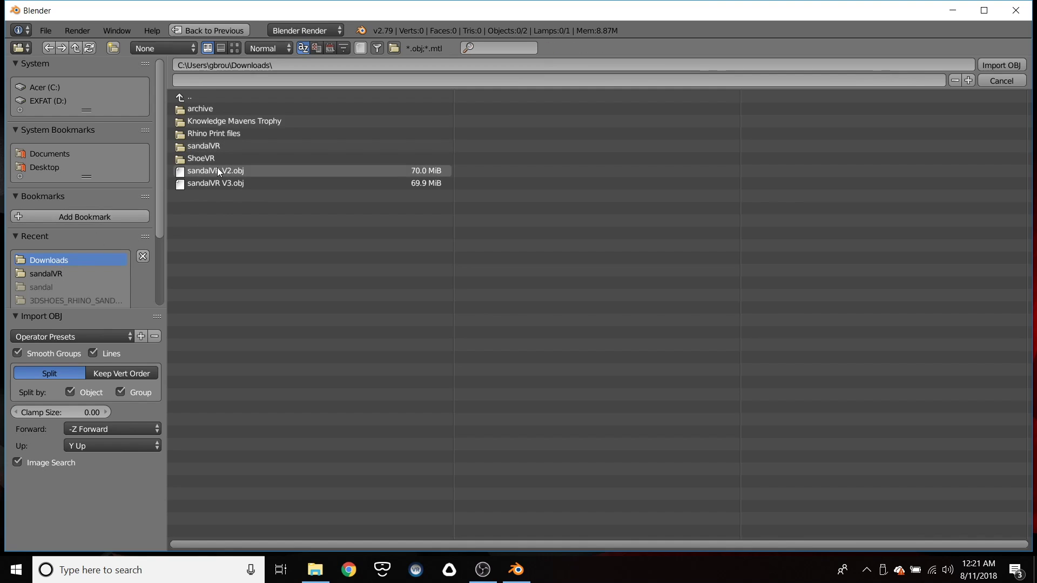
left_click(216, 182)
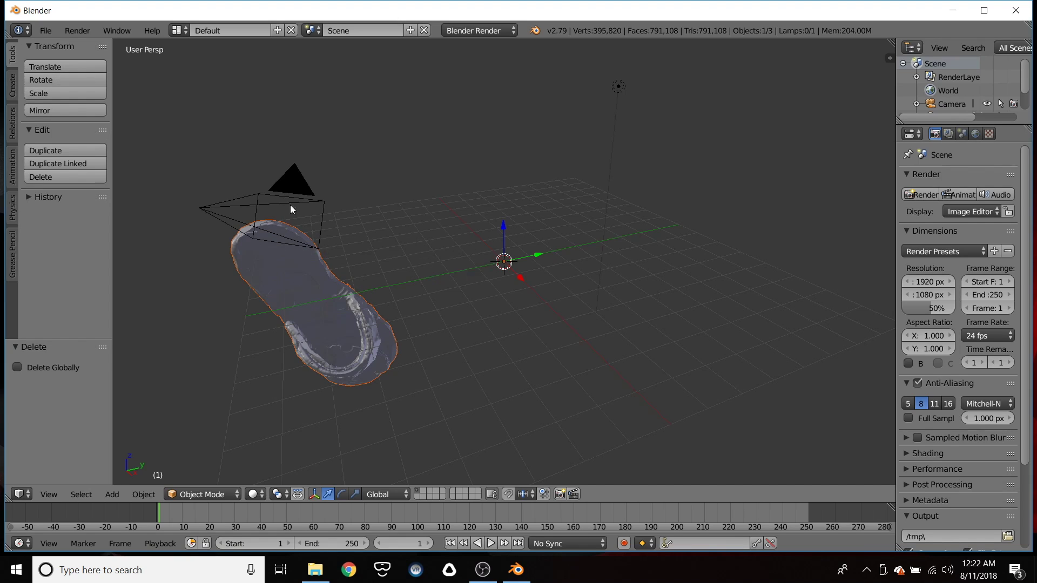
Export the sandal mesh as STL to Downloads as 'VR Demo Export.stl', overwriting the earlier file
left_click(45, 31)
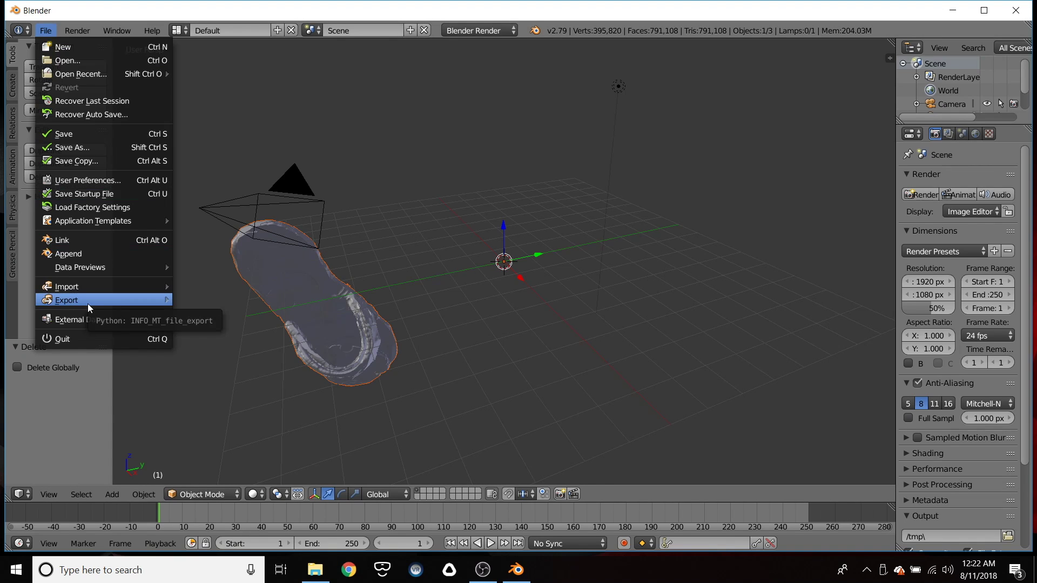
mouse_move(88, 303)
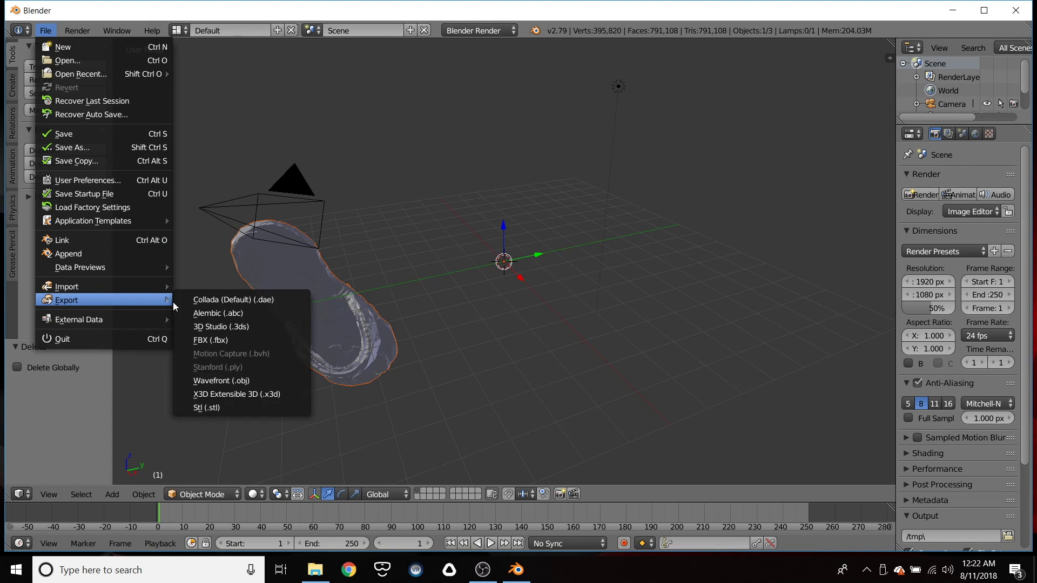
left_click(221, 410)
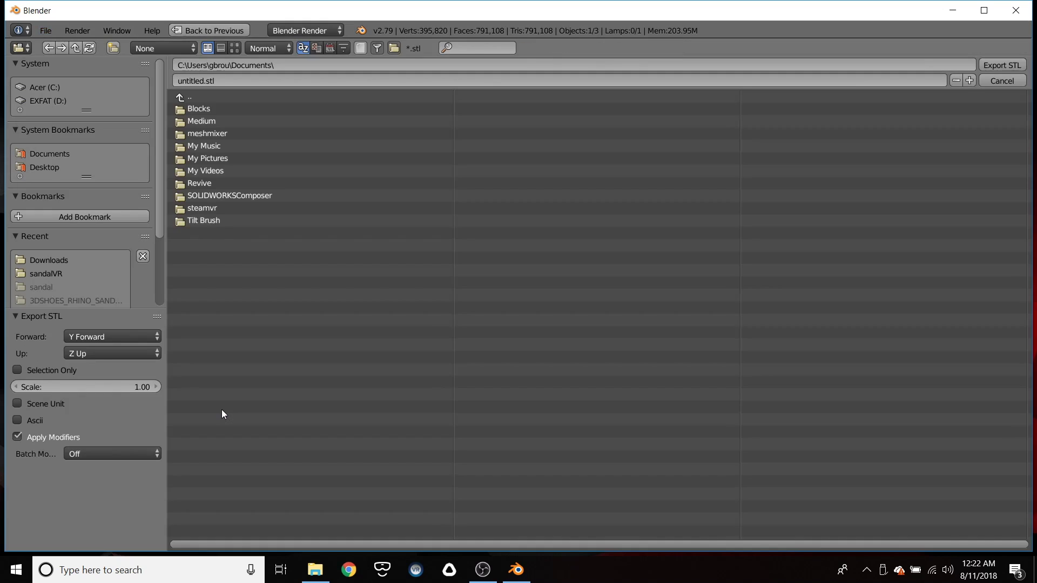
left_click(47, 259)
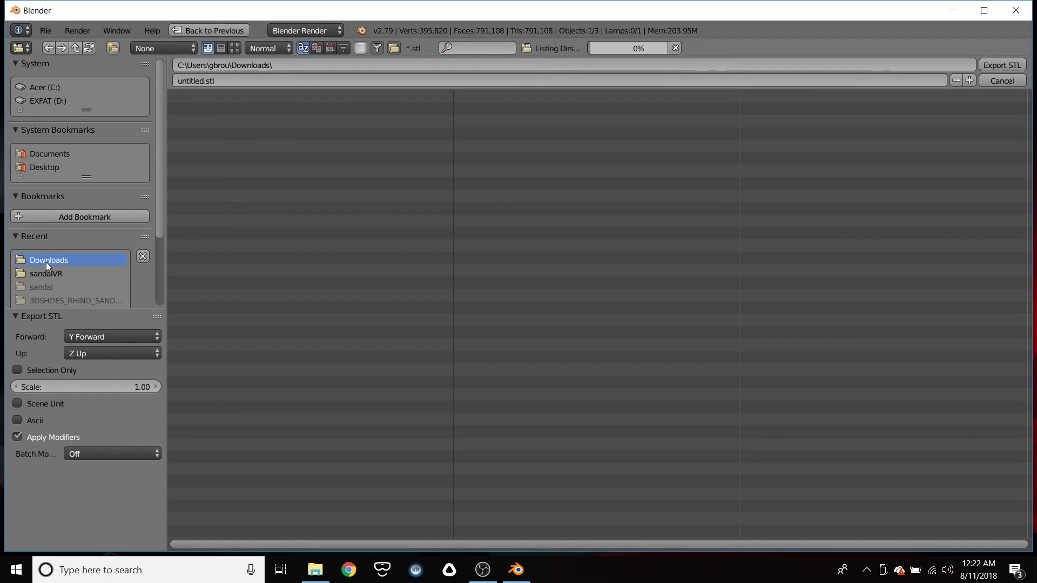
left_click(235, 81)
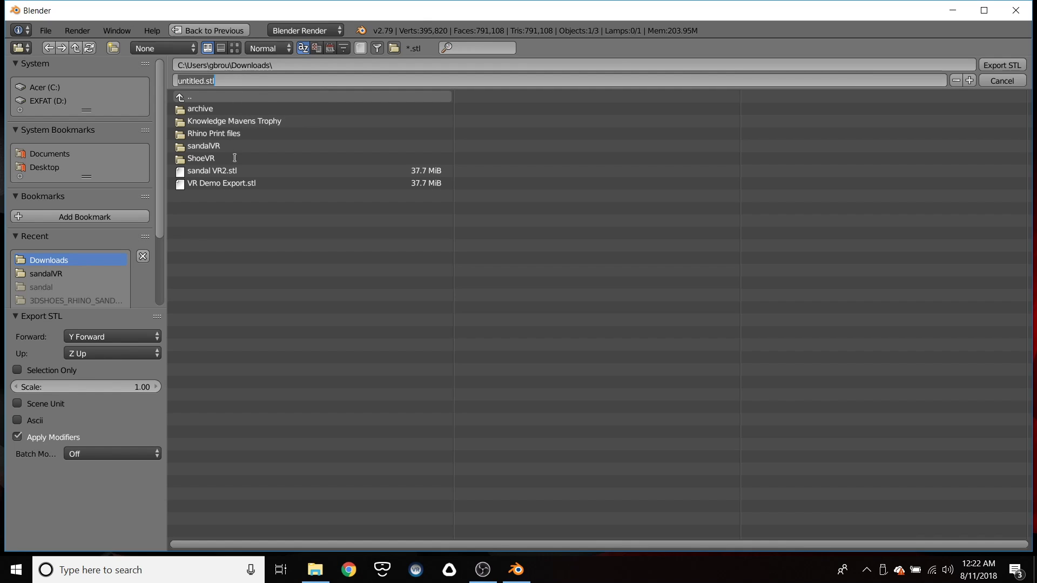
left_click(219, 182)
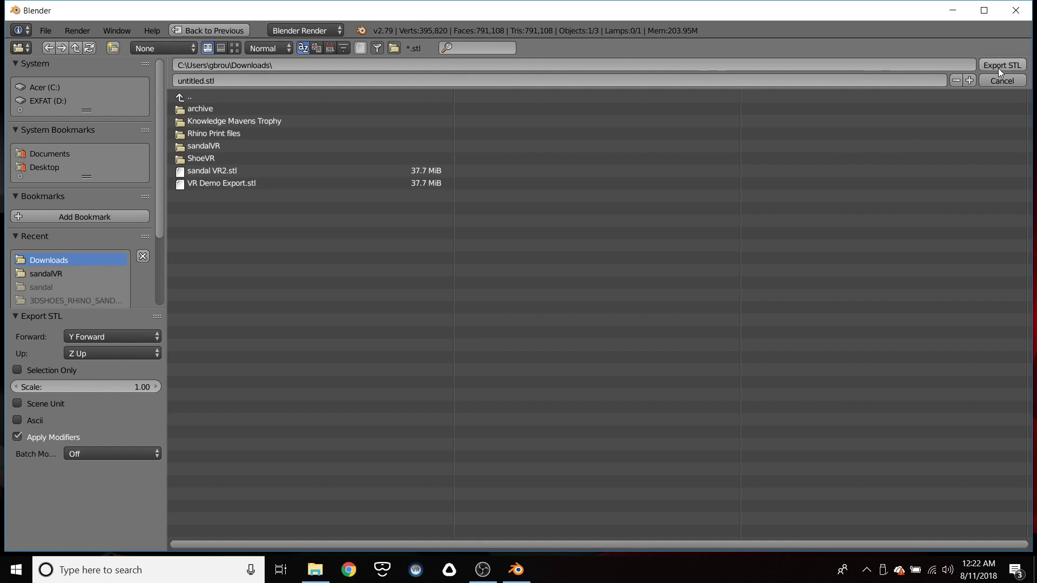
left_click(221, 184)
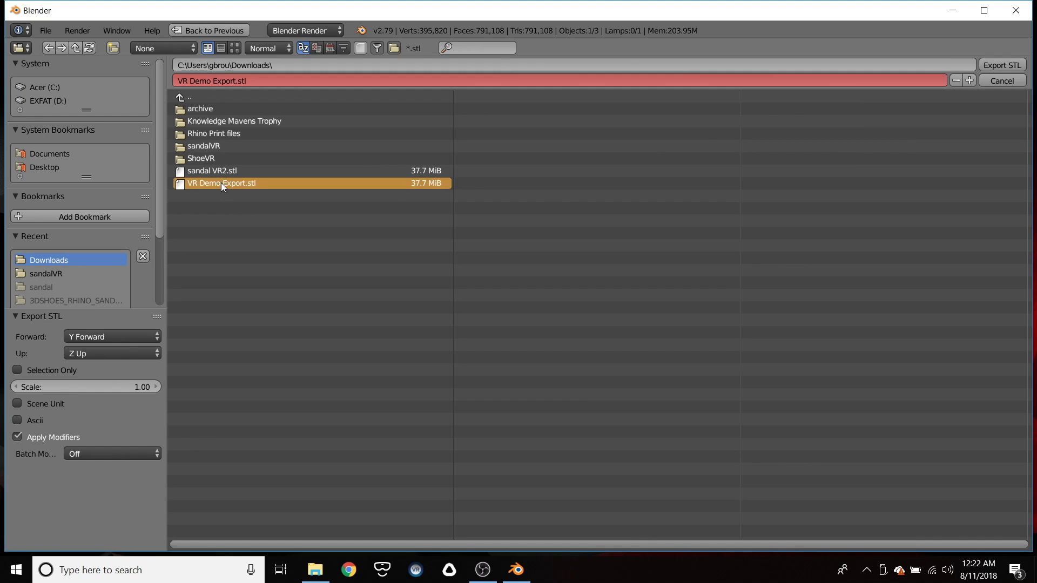
left_click(1000, 66)
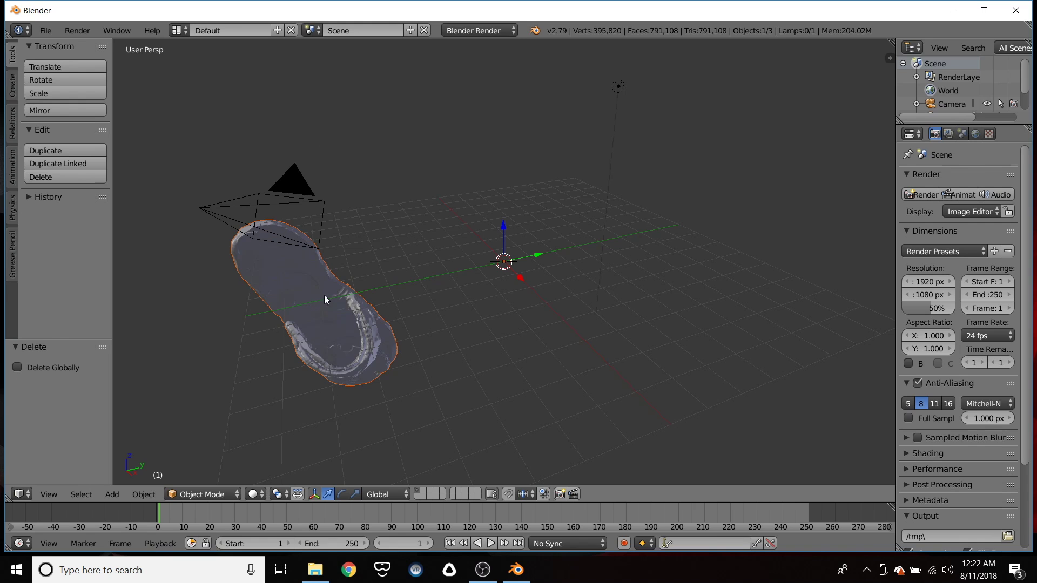
Load VR Demo Export.stl from Downloads into Cura and centre it on the build plate
left_click(321, 569)
left_click(75, 291)
left_click(290, 194)
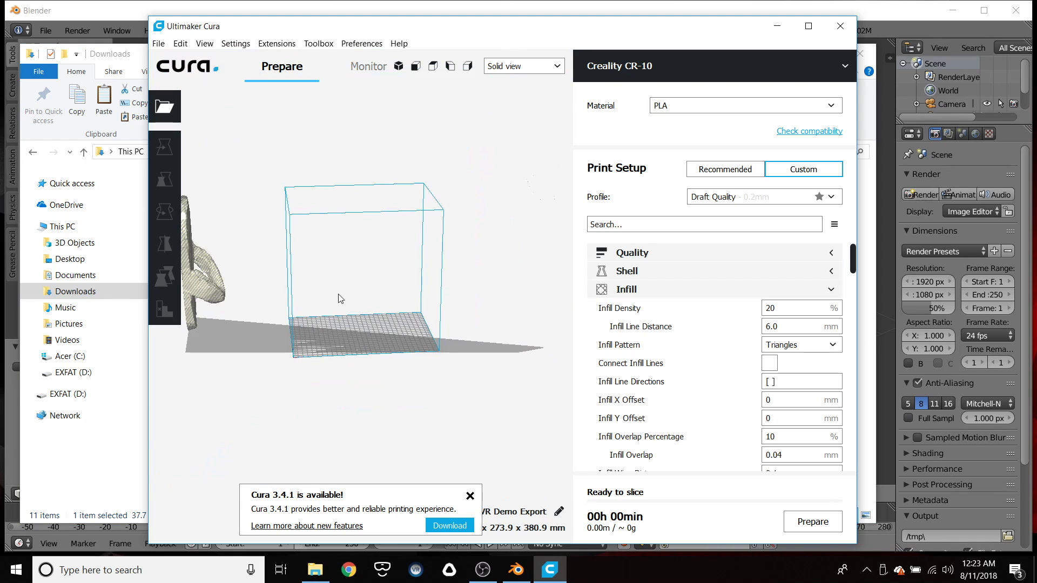
left_click_drag(190, 278, 340, 271)
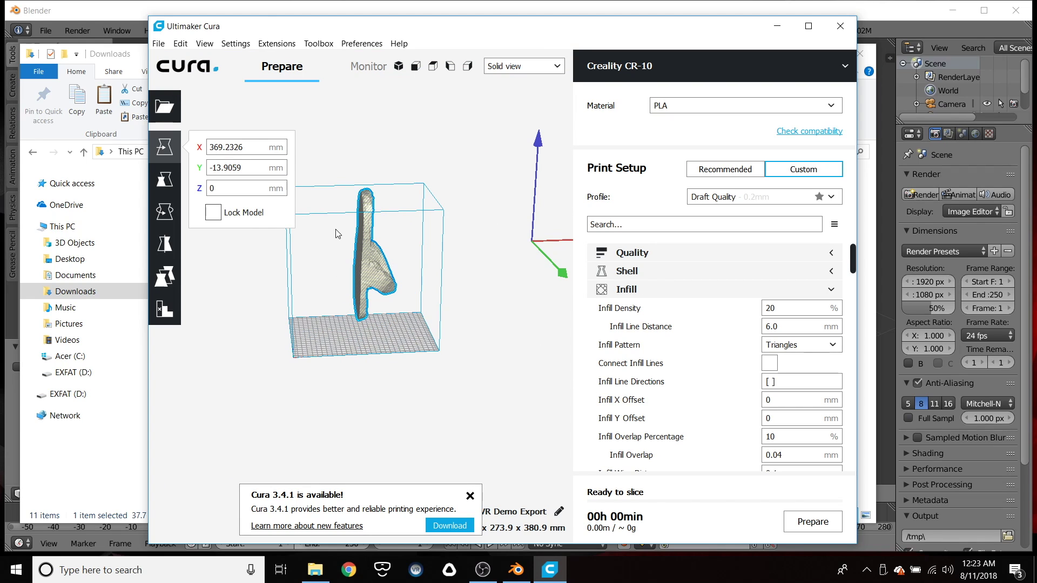
Rotate the sandal about 60° and return to the default 3D view
left_click(166, 212)
scroll(460, 204, "up", 1)
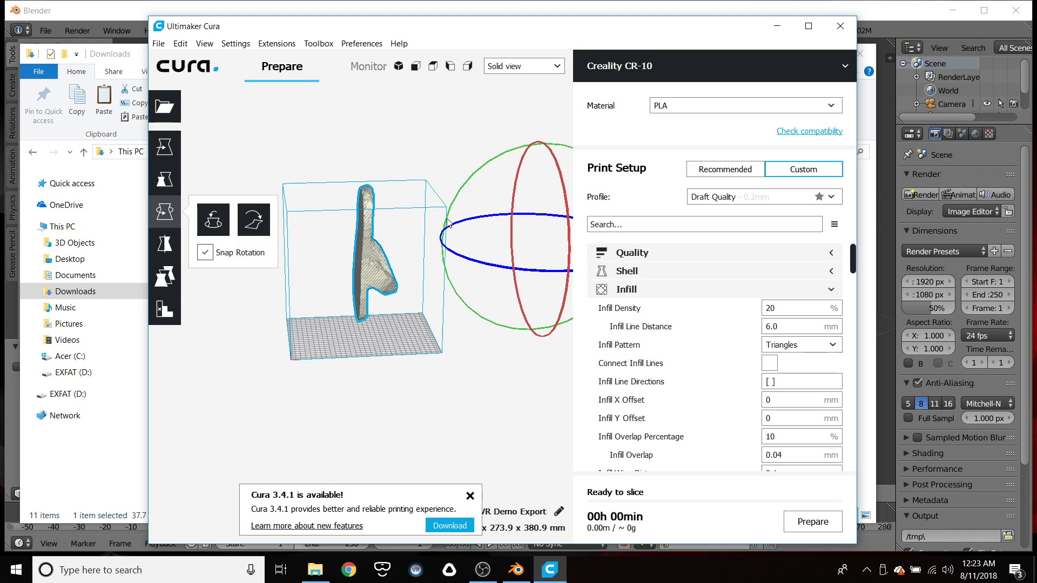
left_click_drag(455, 197, 447, 321)
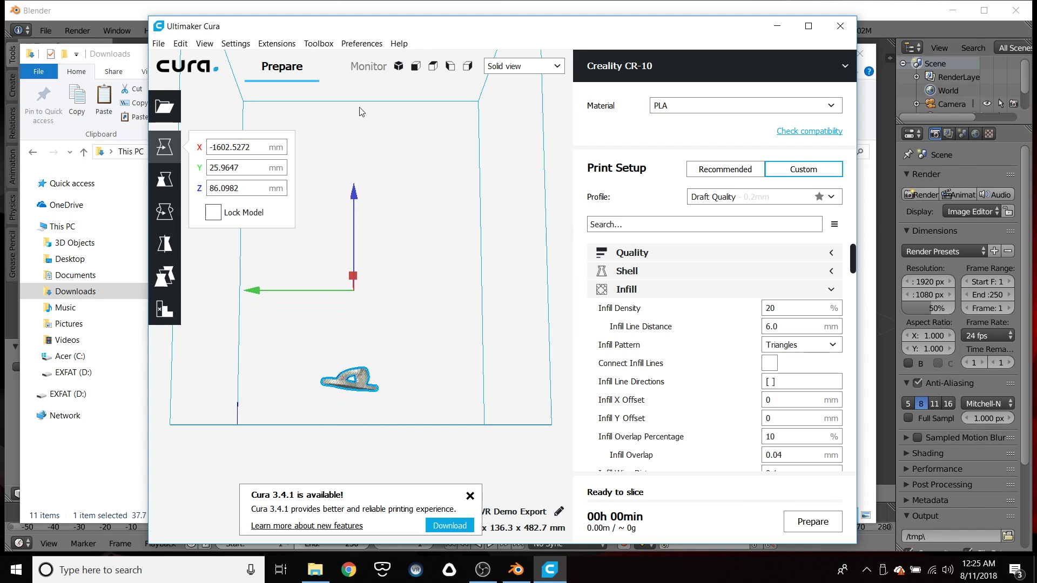
left_click(398, 66)
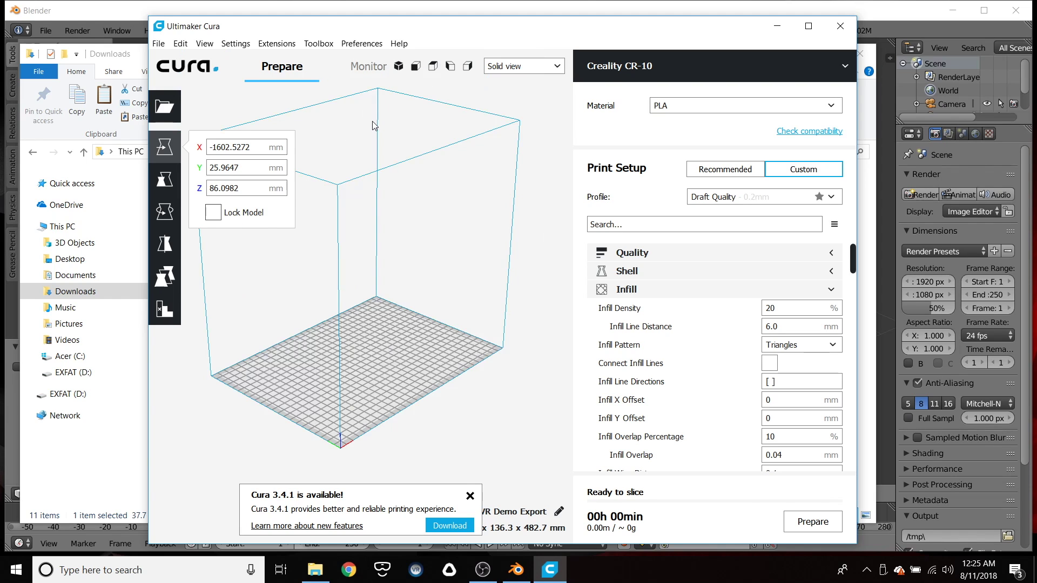
scroll(372, 121, "down", 5)
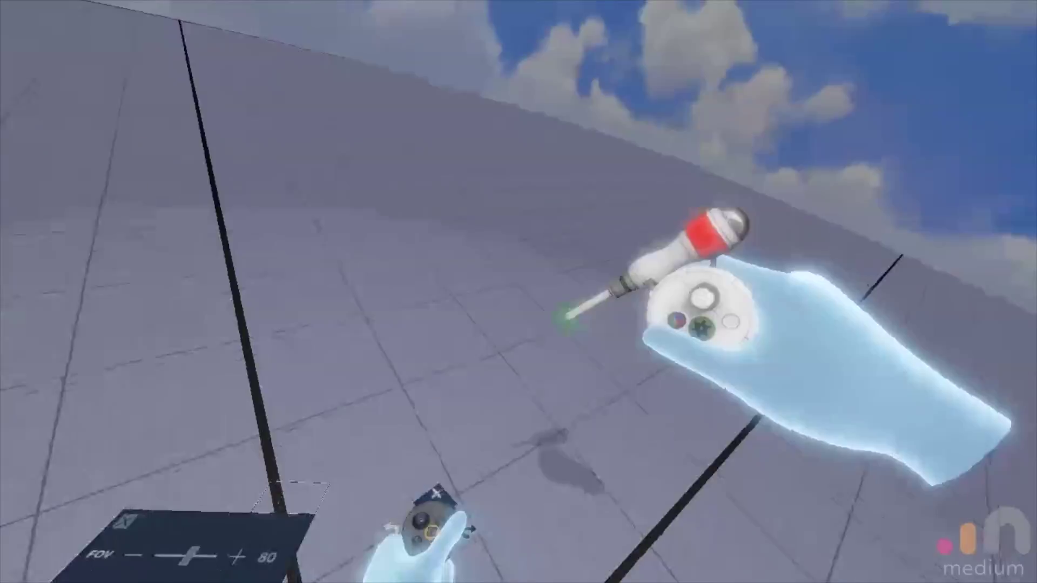